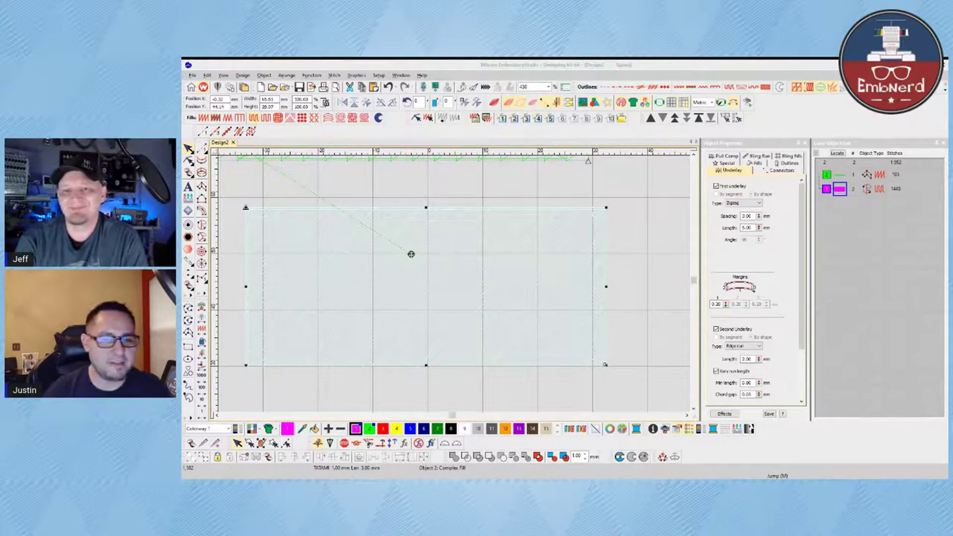
# Set the zigzag first underlay spacing of the large magenta rectangle to 2.00 mm and view its stitches deselected.
pyautogui.click(624, 254)
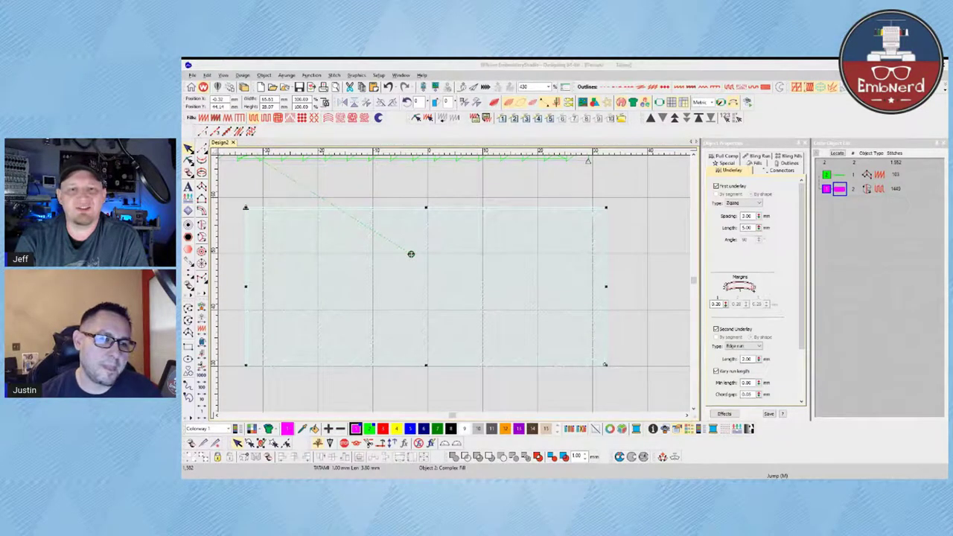
pyautogui.click(592, 270)
pyautogui.click(753, 216)
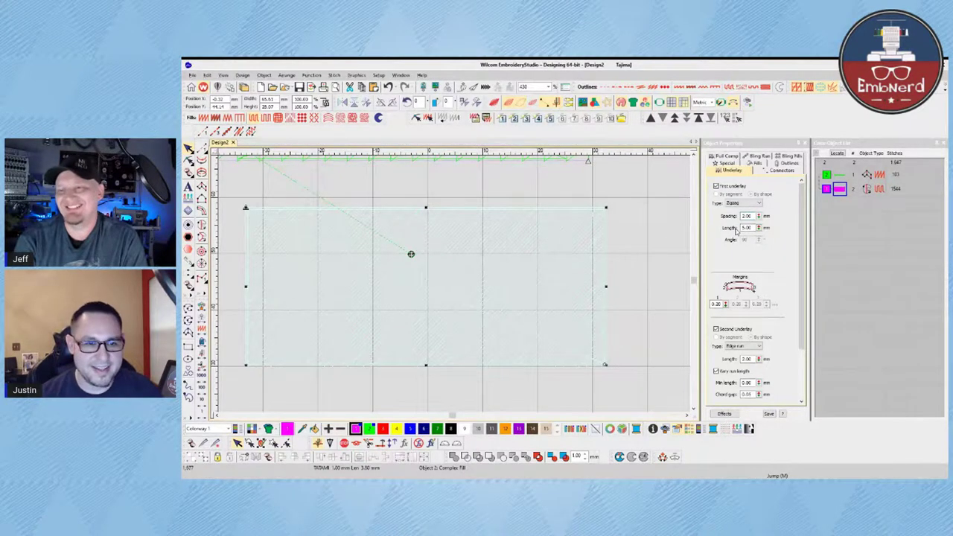
pyautogui.click(636, 274)
pyautogui.press('t')
pyautogui.press('t')
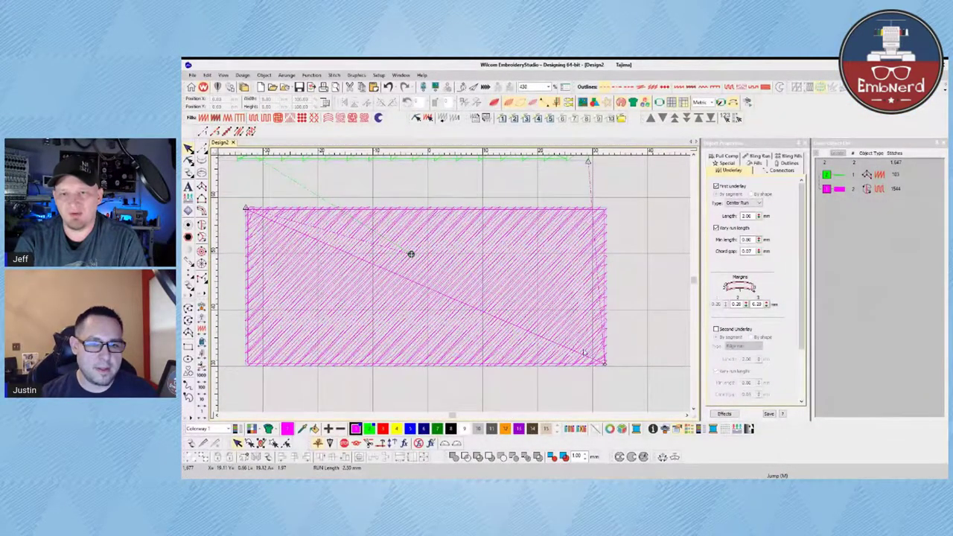
# Change the magenta rectangle's first underlay type to Tatami.
pyautogui.click(557, 302)
pyautogui.click(757, 204)
pyautogui.click(739, 233)
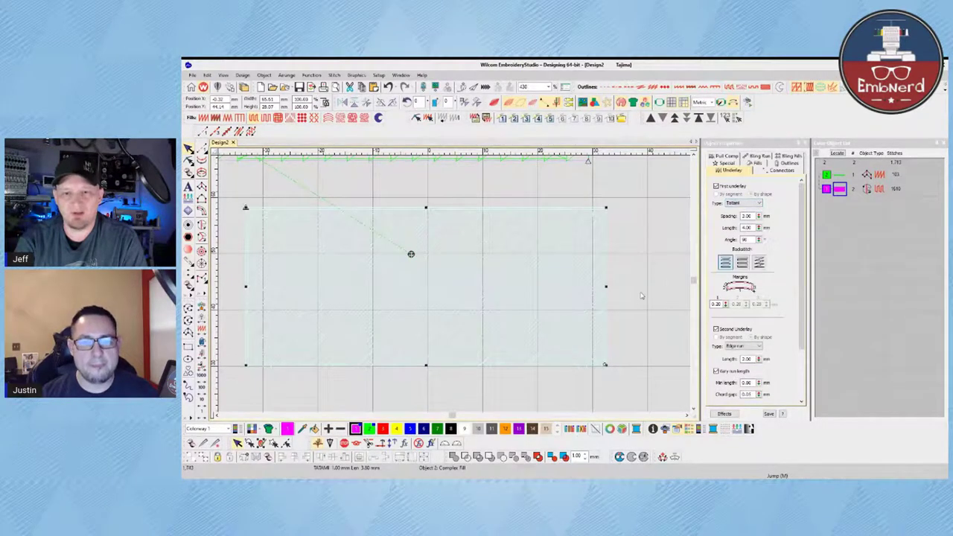
pyautogui.click(648, 283)
# Set the magenta rectangle's tatami fill spacing to 0.40 mm and view the whole design.
pyautogui.click(753, 164)
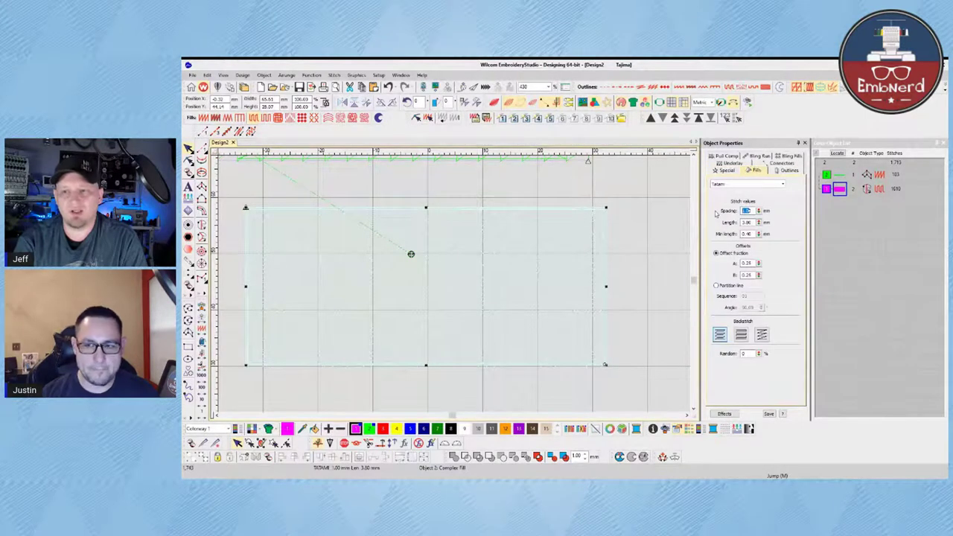
pyautogui.press('Return')
pyautogui.click(635, 218)
pyautogui.press('1')
pyautogui.press('b')
pyautogui.moveTo(407, 253); pyautogui.dragTo(525, 326)
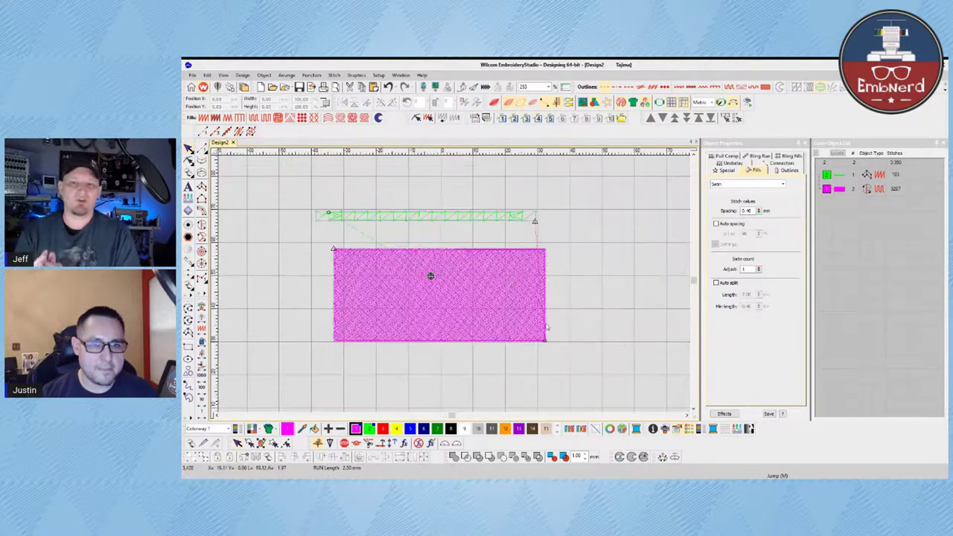
# Delete the green column above the rectangle and check the rectangle's start and end points in reshape mode.
pyautogui.click(435, 220)
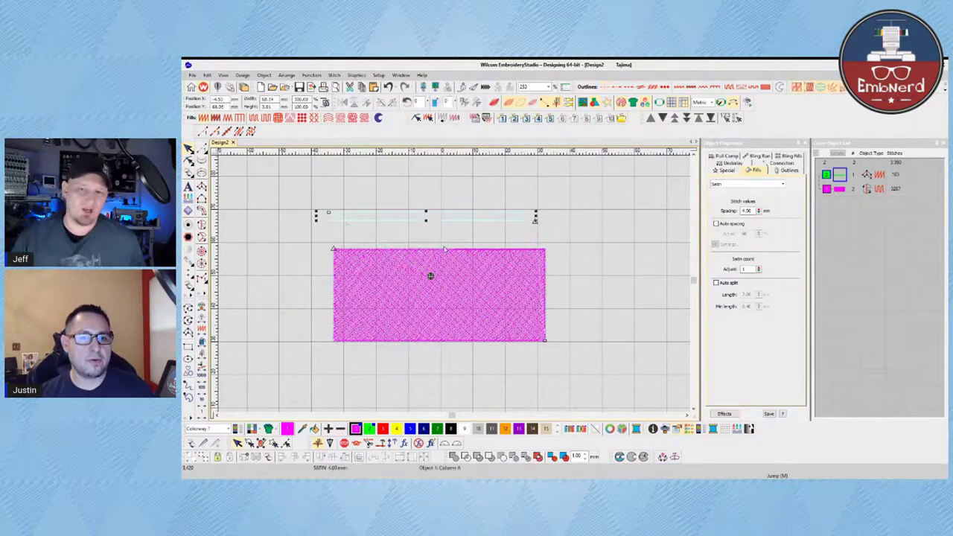
pyautogui.press('Delete')
pyautogui.press('h')
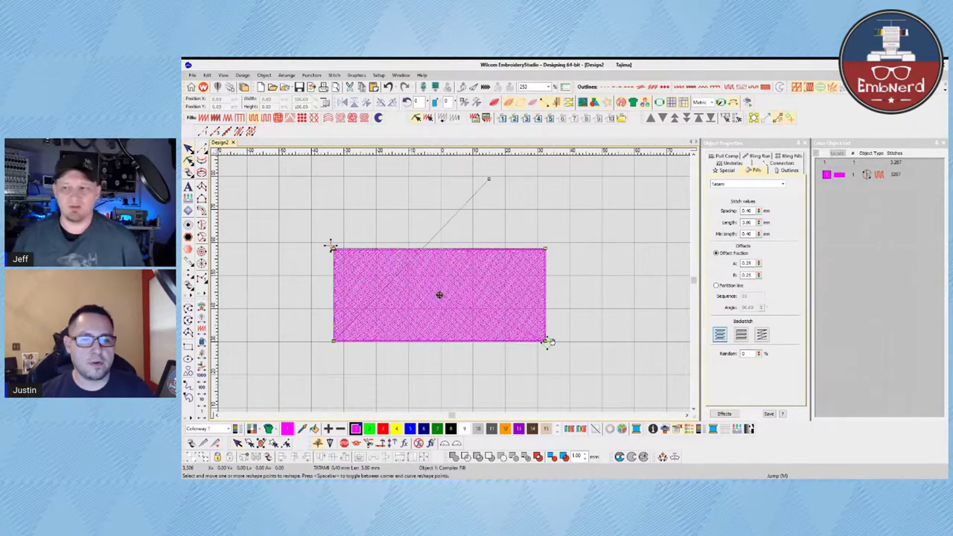
pyautogui.press('Escape')
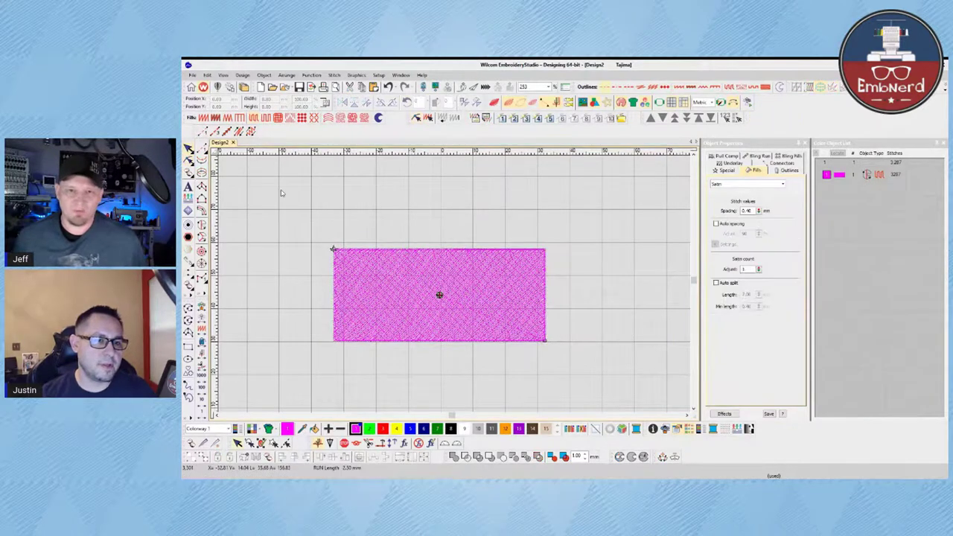
# Play the rectangle's stitching simulation, adjusting the speed to follow the underlay and then the fill.
pyautogui.hotkey('ctrl', 'r')
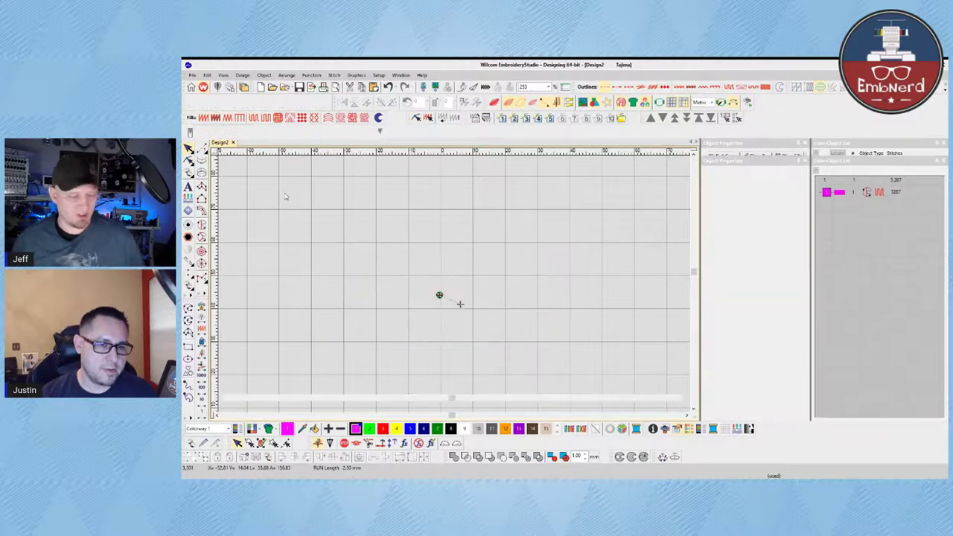
pyautogui.moveTo(512, 134); pyautogui.dragTo(525, 137)
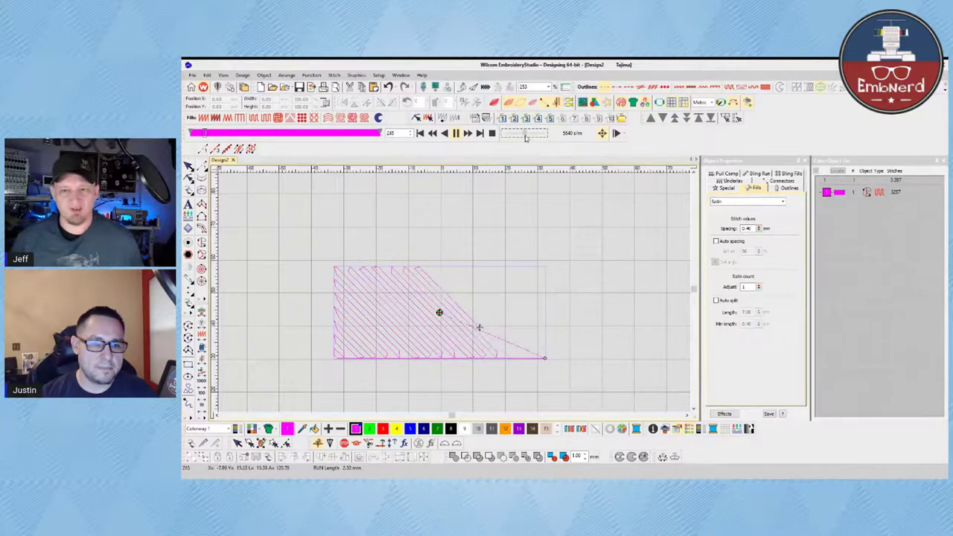
pyautogui.moveTo(526, 138)
pyautogui.mouseDown()
pyautogui.moveTo(509, 141)
pyautogui.moveTo(524, 141)
pyautogui.mouseUp()
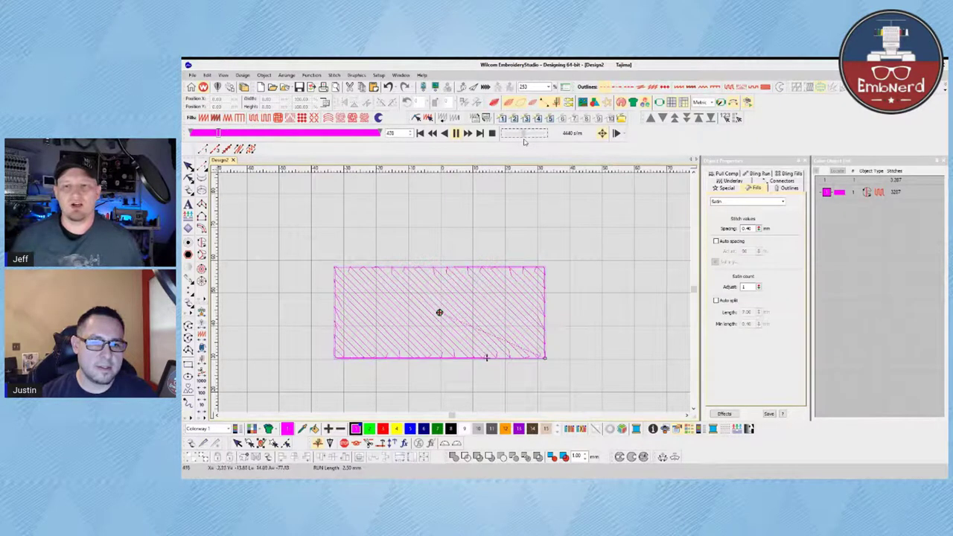
pyautogui.moveTo(526, 141); pyautogui.dragTo(529, 141)
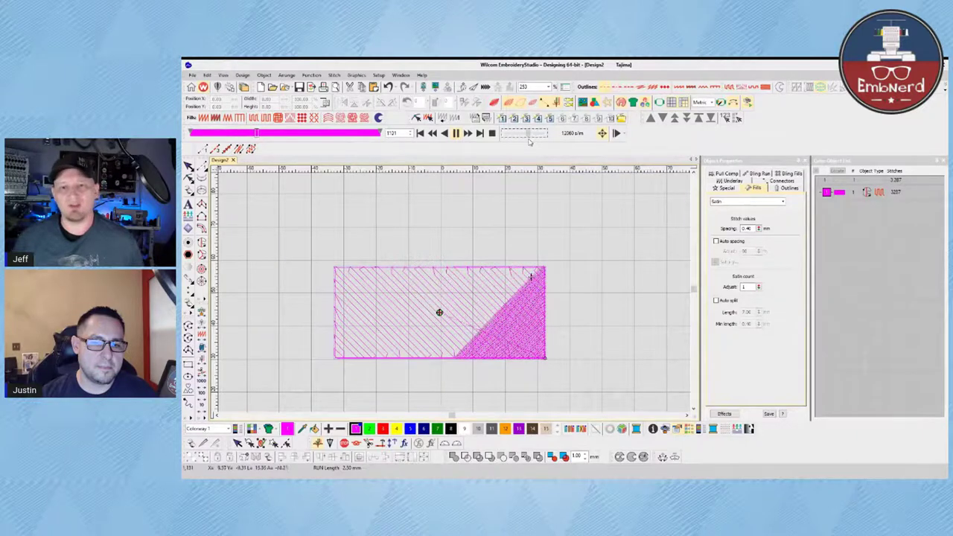
pyautogui.moveTo(529, 142); pyautogui.dragTo(531, 142)
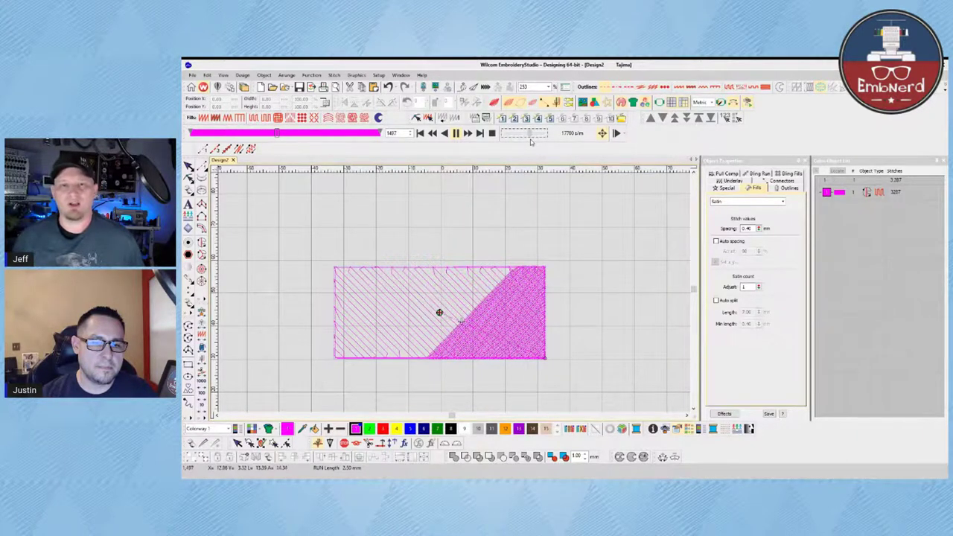
pyautogui.moveTo(530, 139); pyautogui.dragTo(534, 136)
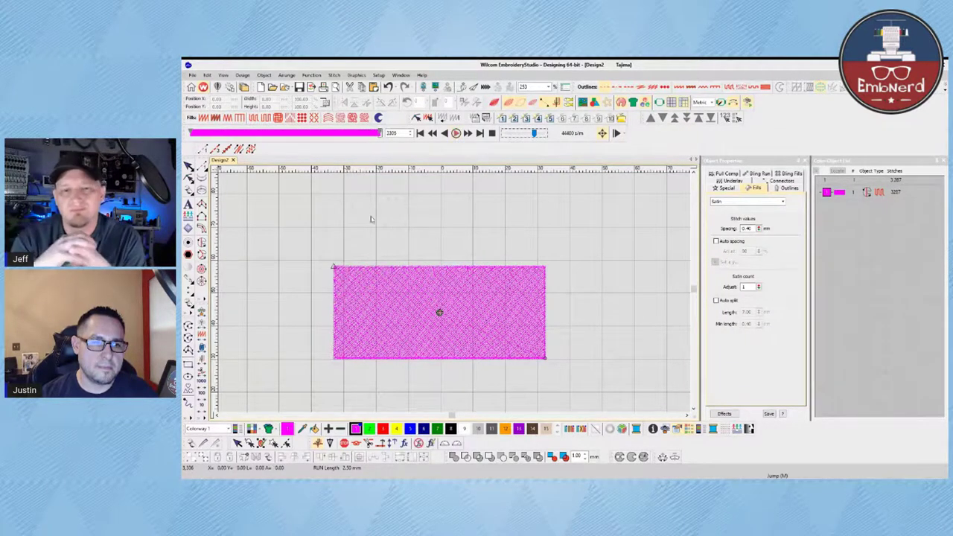
# Move the rectangle's start point from its lower-right corner to its upper-left corner, next to the end point.
pyautogui.click(189, 179)
pyautogui.click(545, 341)
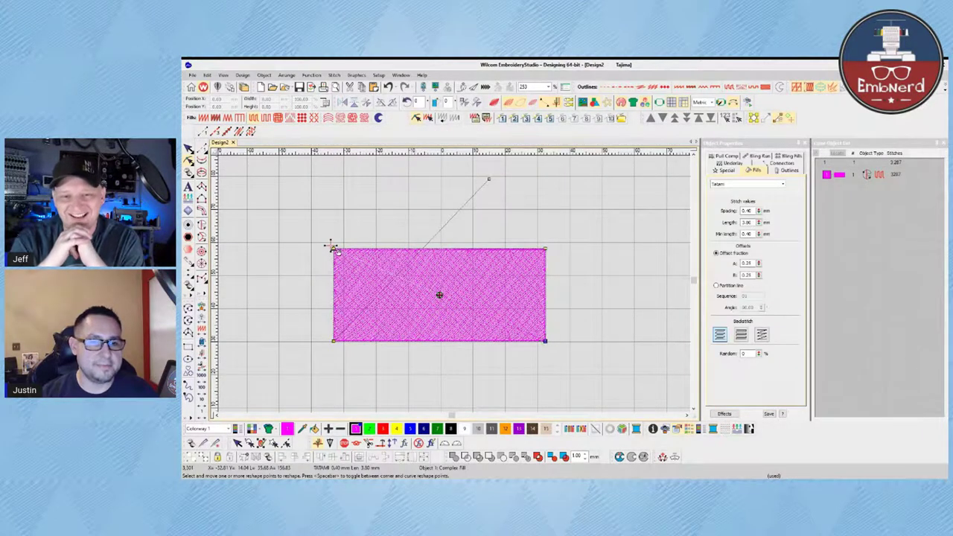
pyautogui.click(189, 150)
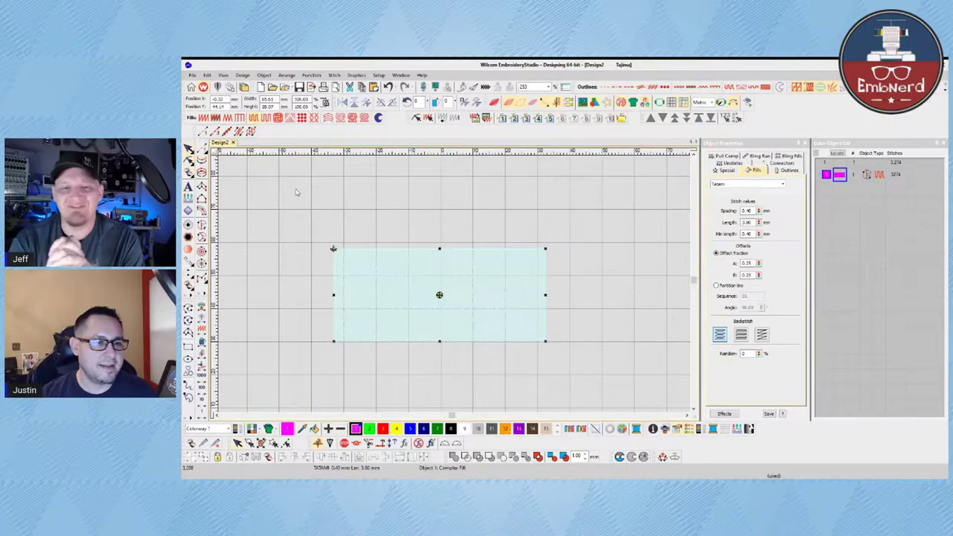
# Replay the stitching simulation from the new start point at a slower speed, rewinding it and skipping ahead into the fill.
pyautogui.hotkey('shift', 'r')
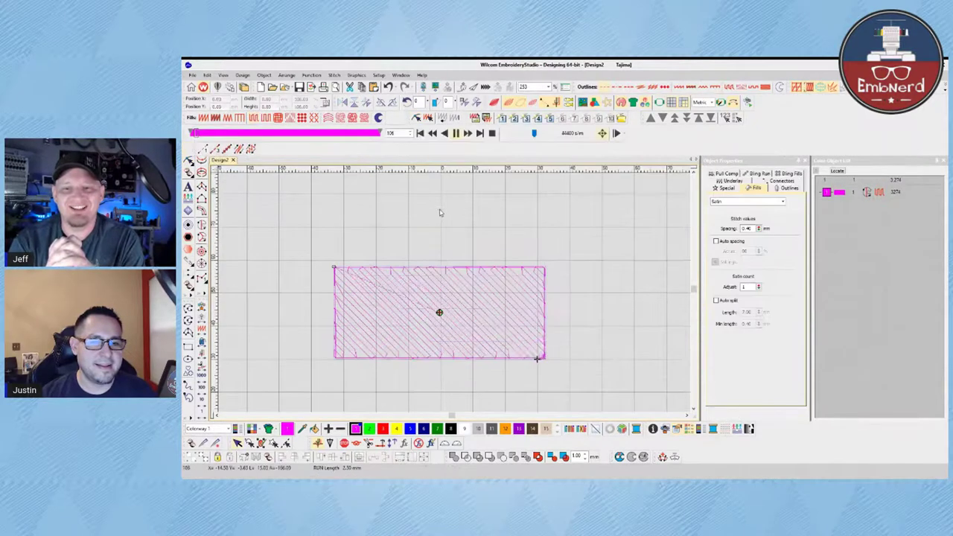
pyautogui.moveTo(531, 134); pyautogui.dragTo(520, 136)
pyautogui.moveTo(289, 135); pyautogui.dragTo(191, 134)
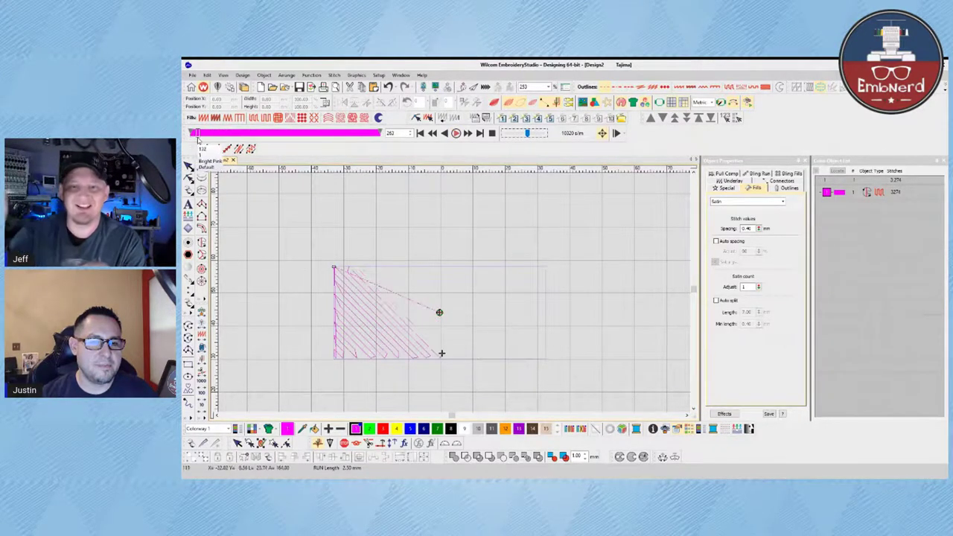
pyautogui.moveTo(203, 139); pyautogui.dragTo(294, 143)
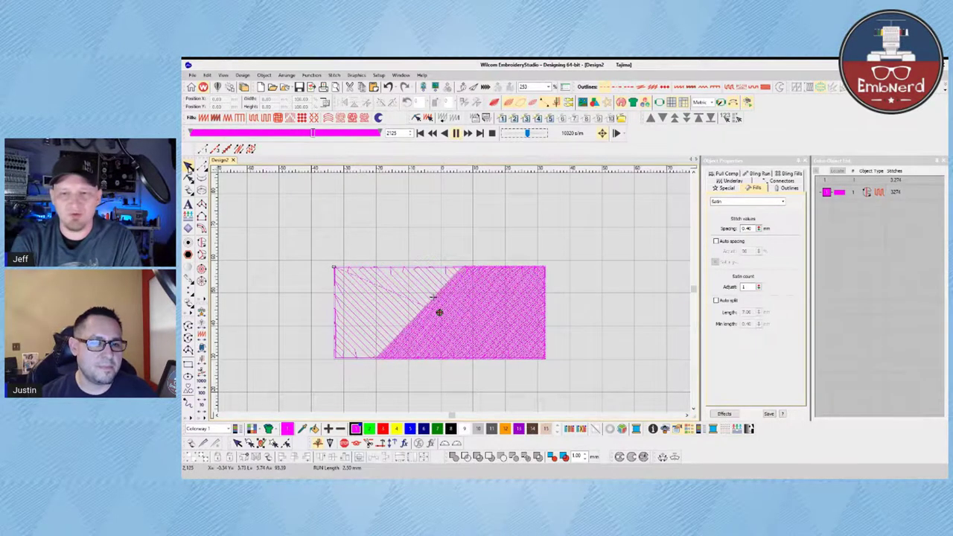
pyautogui.press('Escape')
# Examine the selected rectangle's underlay settings and its Curves, Accordion and Decorative effect options.
pyautogui.click(372, 309)
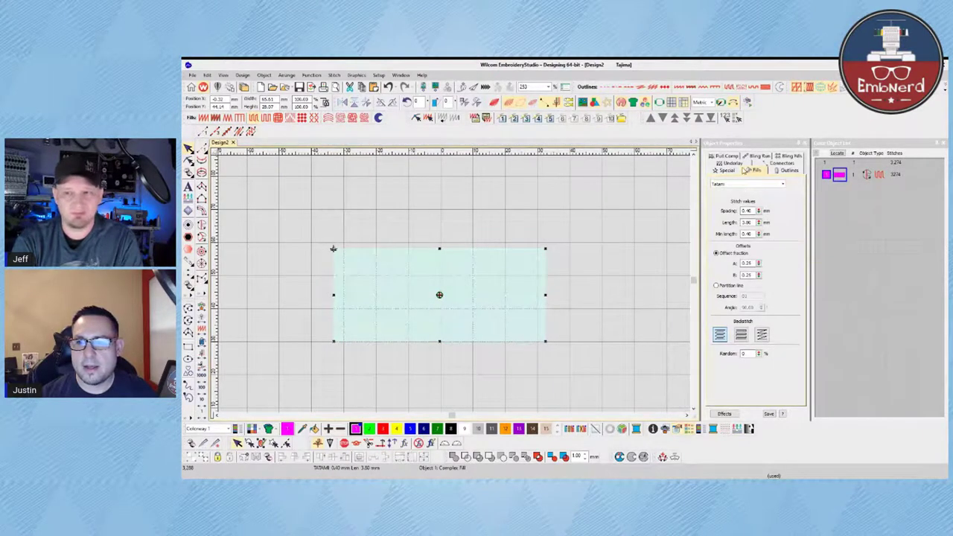
pyautogui.click(732, 165)
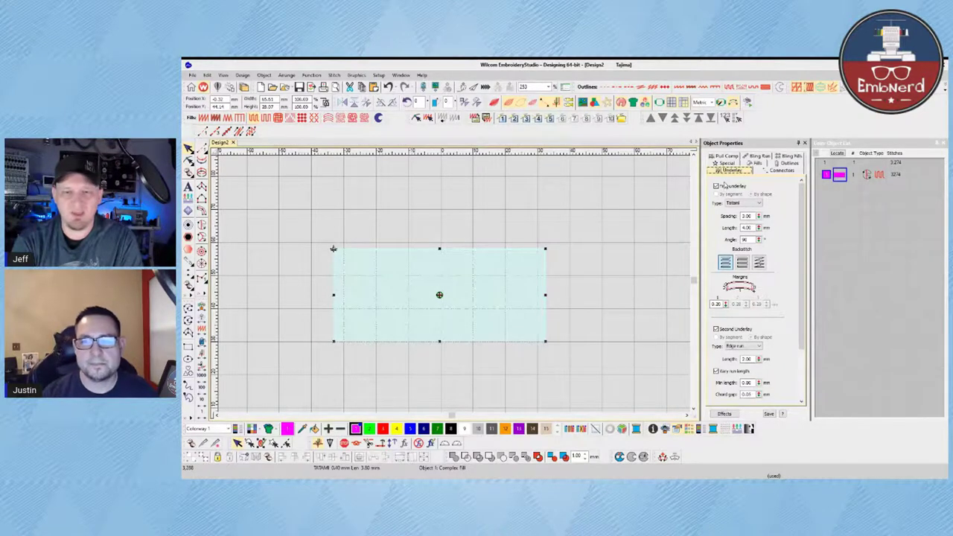
pyautogui.click(724, 414)
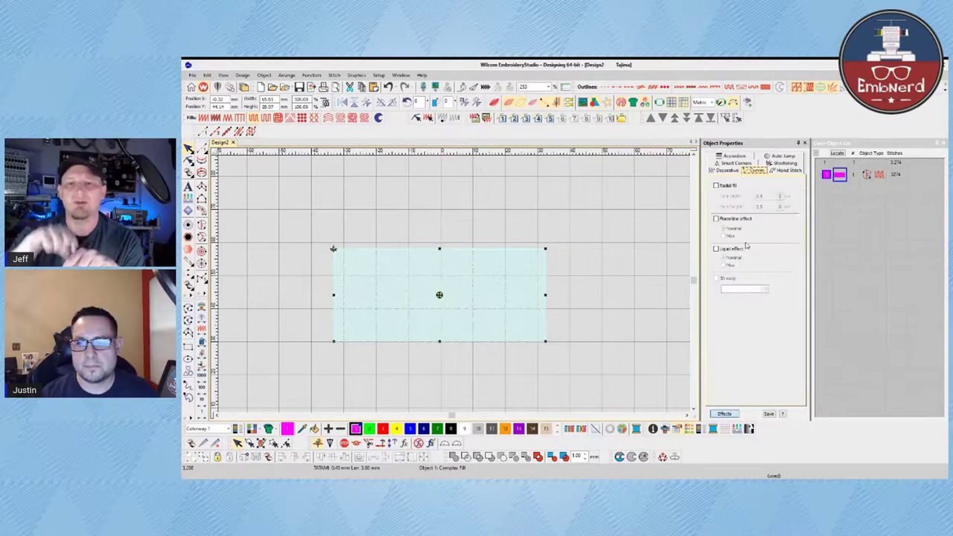
pyautogui.click(726, 163)
pyautogui.click(728, 163)
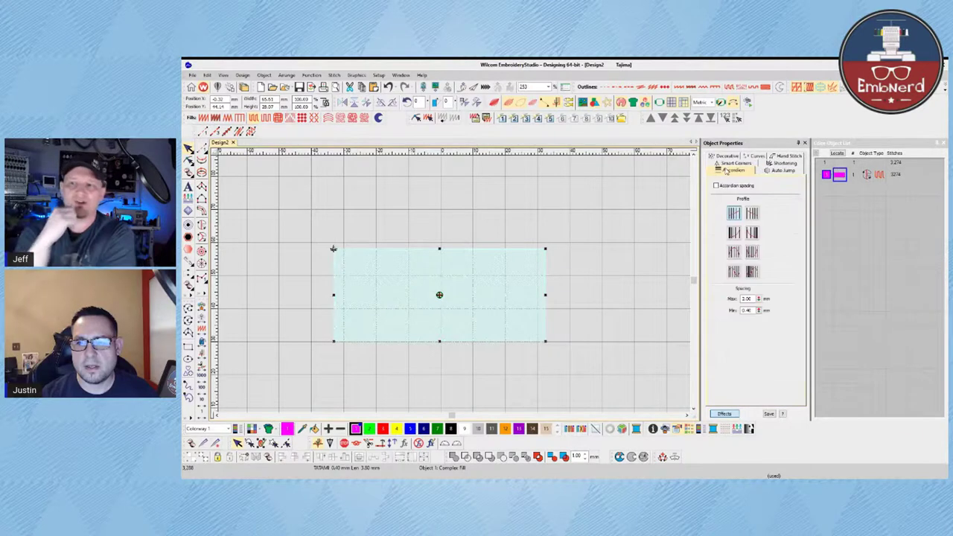
pyautogui.click(726, 155)
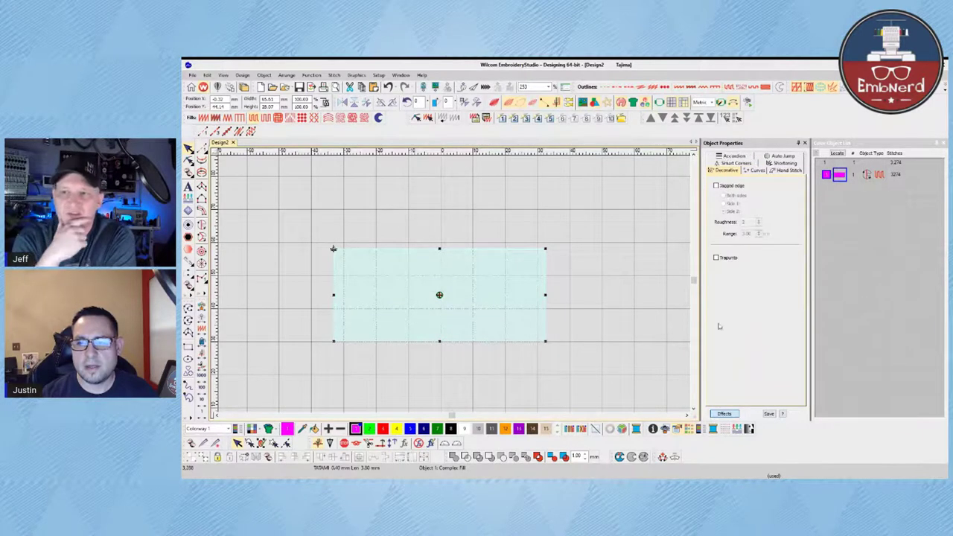
pyautogui.click(726, 413)
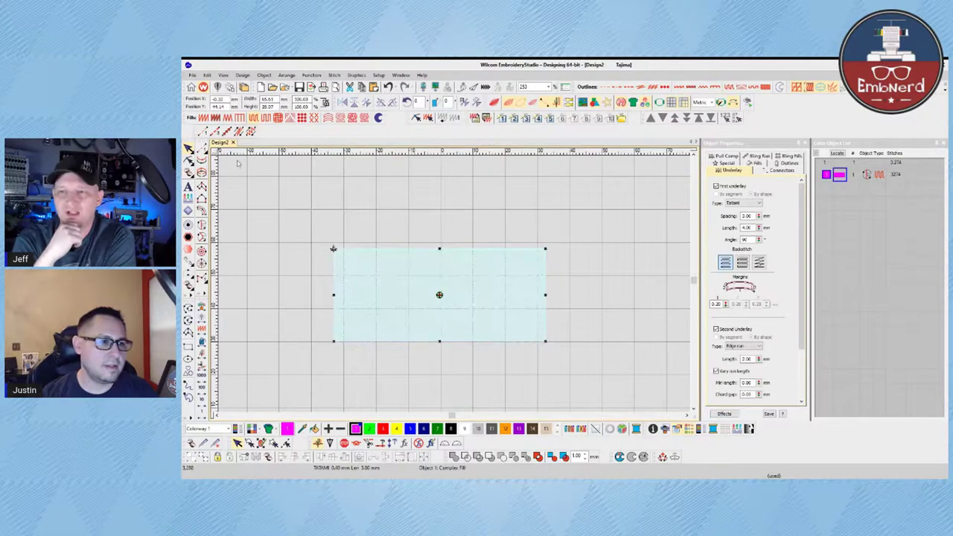
# Move the rectangle's start point back to its lower-right corner and replay the stitching simulation slowly from the beginning.
pyautogui.press('h')
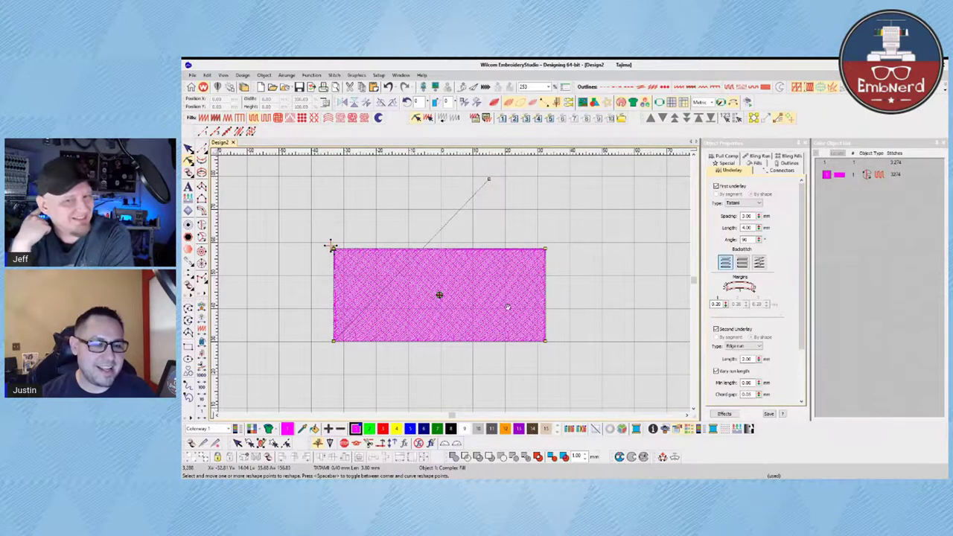
pyautogui.hotkey('ctrl', 'shift', 'r')
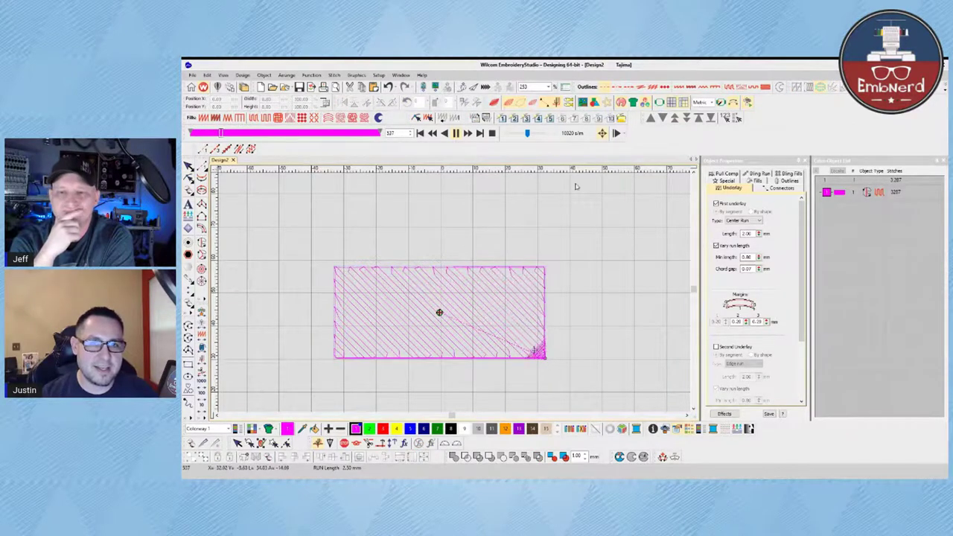
pyautogui.moveTo(526, 134); pyautogui.dragTo(501, 135)
pyautogui.moveTo(226, 133); pyautogui.dragTo(190, 136)
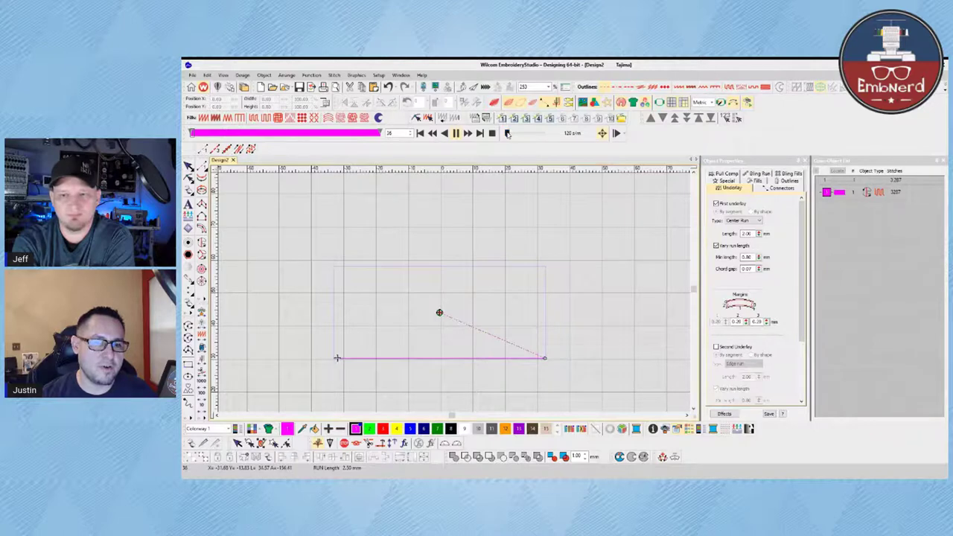
pyautogui.moveTo(512, 135); pyautogui.dragTo(513, 135)
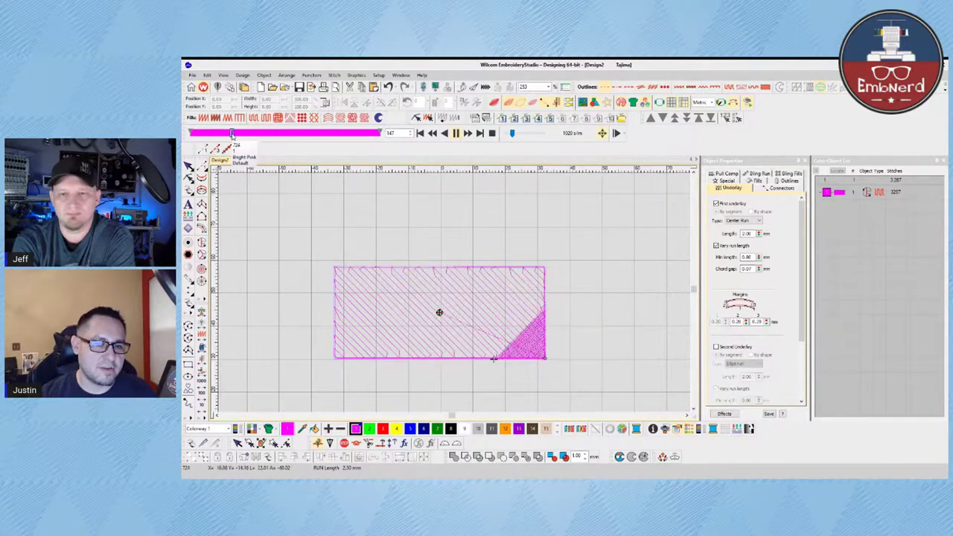
pyautogui.moveTo(240, 133)
pyautogui.mouseDown()
pyautogui.moveTo(251, 132)
pyautogui.moveTo(206, 133)
pyautogui.moveTo(281, 134)
pyautogui.mouseUp()
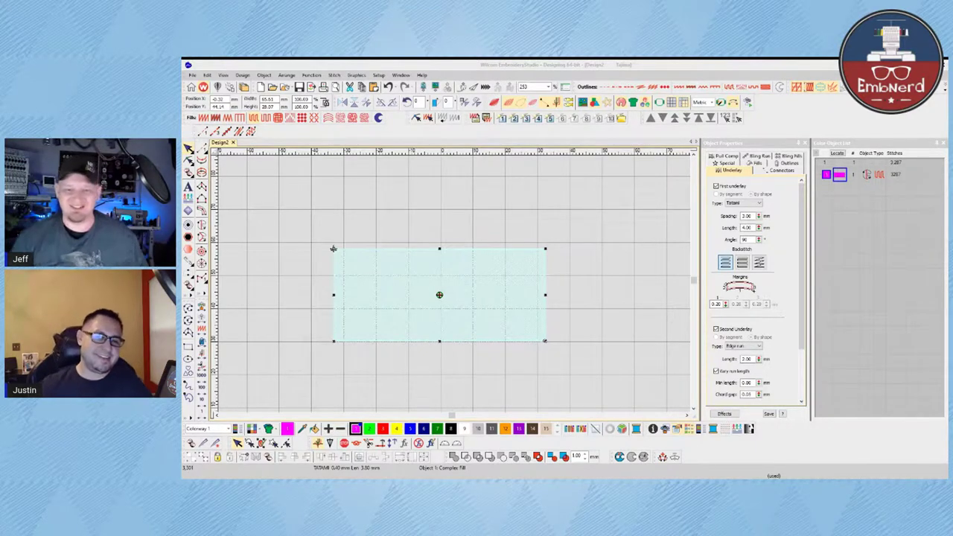
pyautogui.click(542, 272)
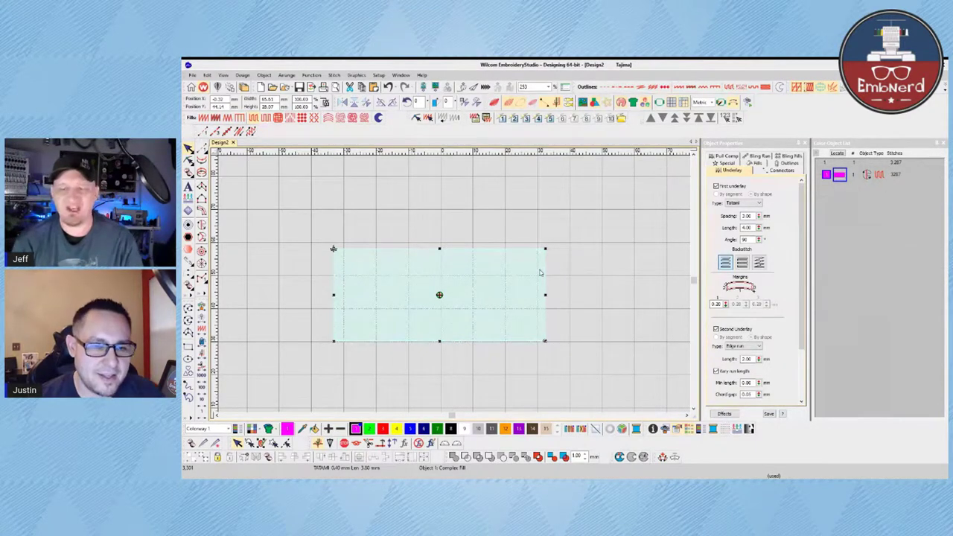
pyautogui.hotkey('alt', 'Tab')
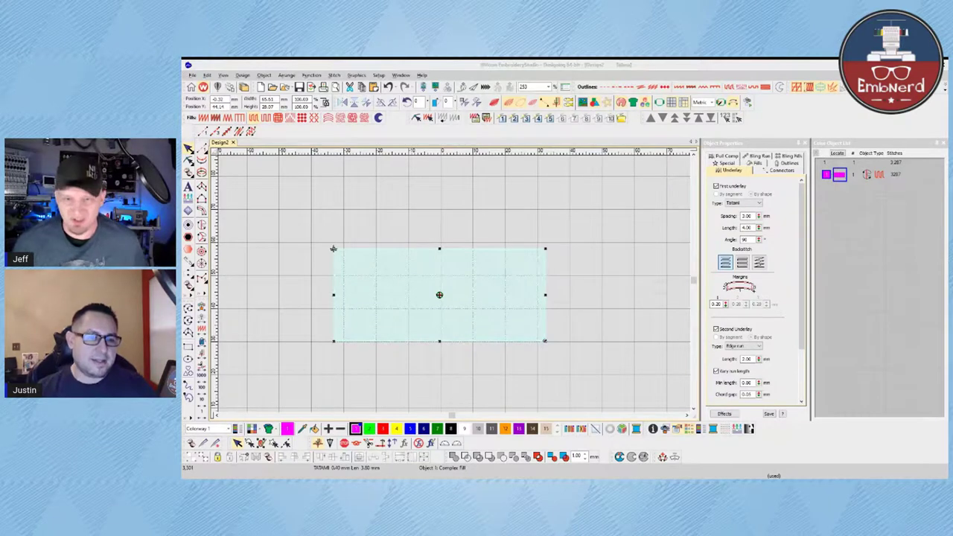